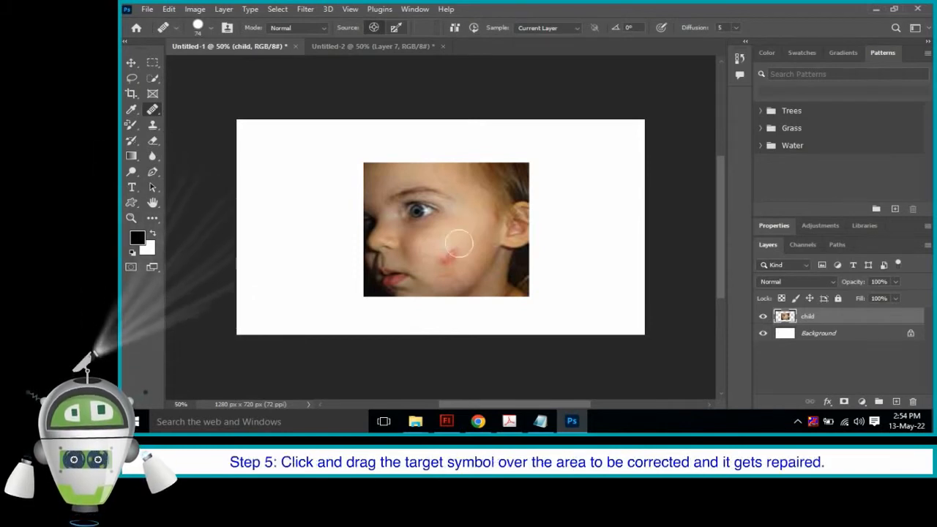
Repair the red blemish on the child's cheek with the Healing Brush tool
drag(449, 253, 444, 260)
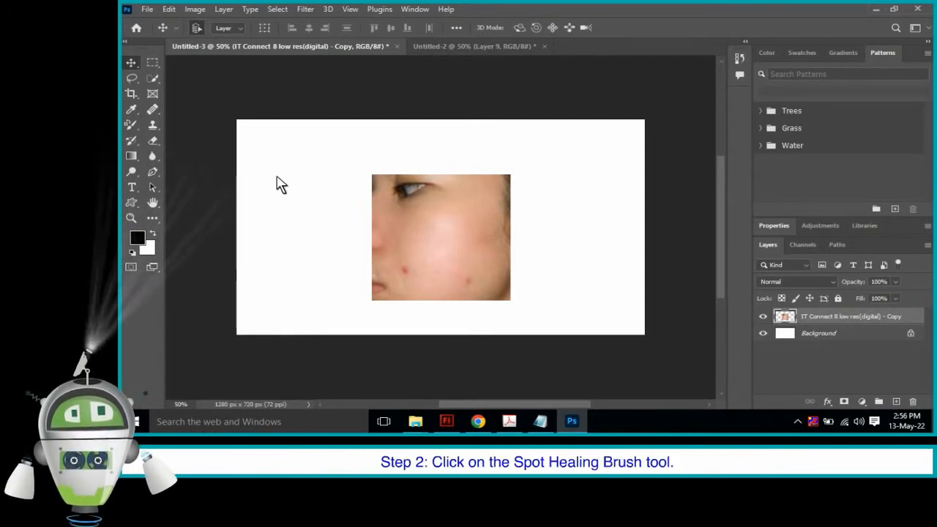
Remove the red spots on the woman's lower cheek with the Spot Healing Brush at a size of 61 px
click(153, 110)
click(181, 109)
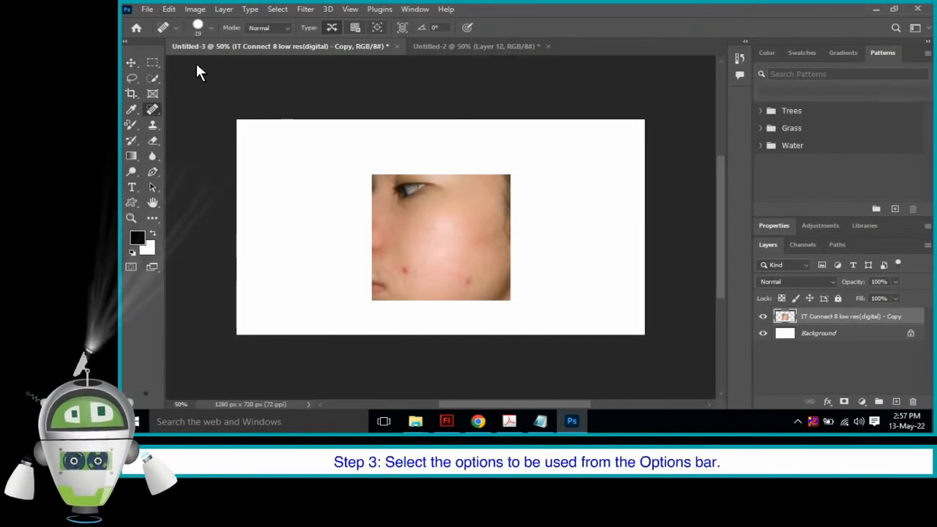
click(197, 29)
drag(149, 59, 177, 60)
click(294, 77)
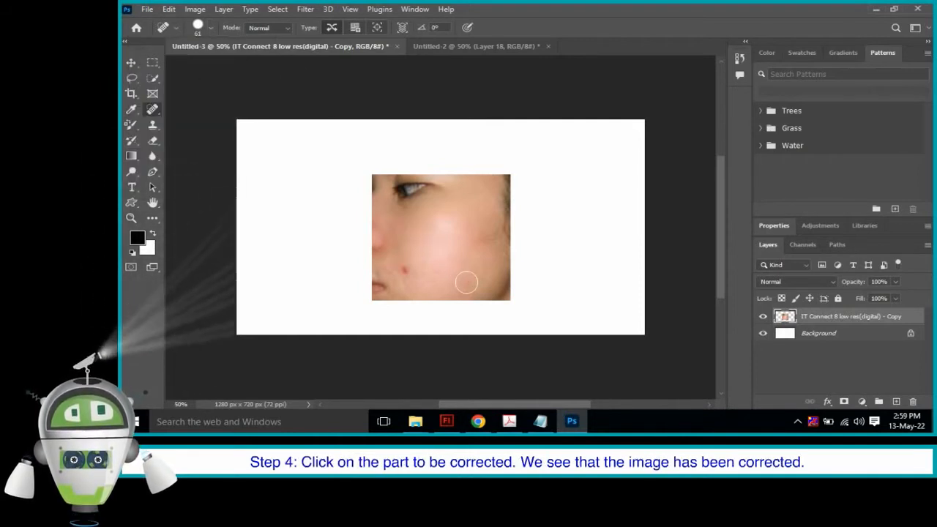
click(404, 270)
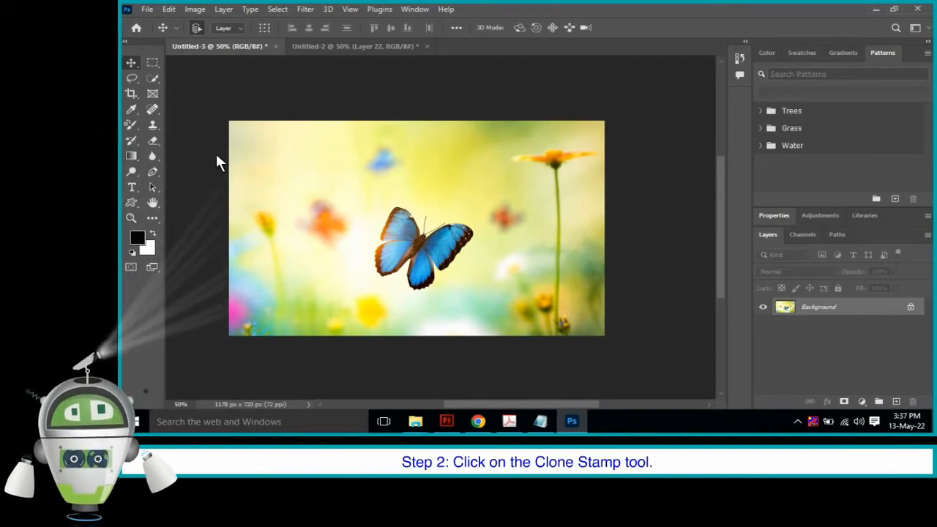
Clone the blue butterfly onto the blurred orange flower area beside it using the Clone Stamp tool with an 83 px brush
click(152, 125)
click(183, 126)
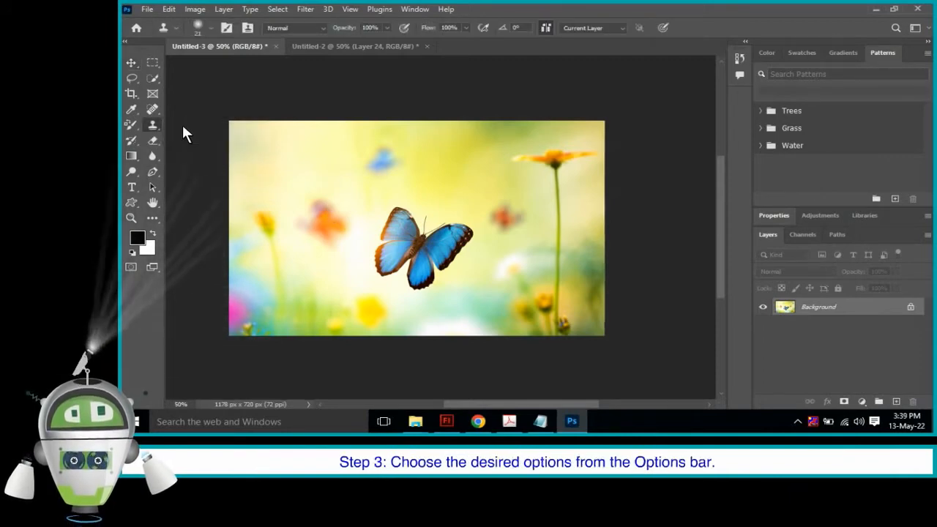
click(210, 28)
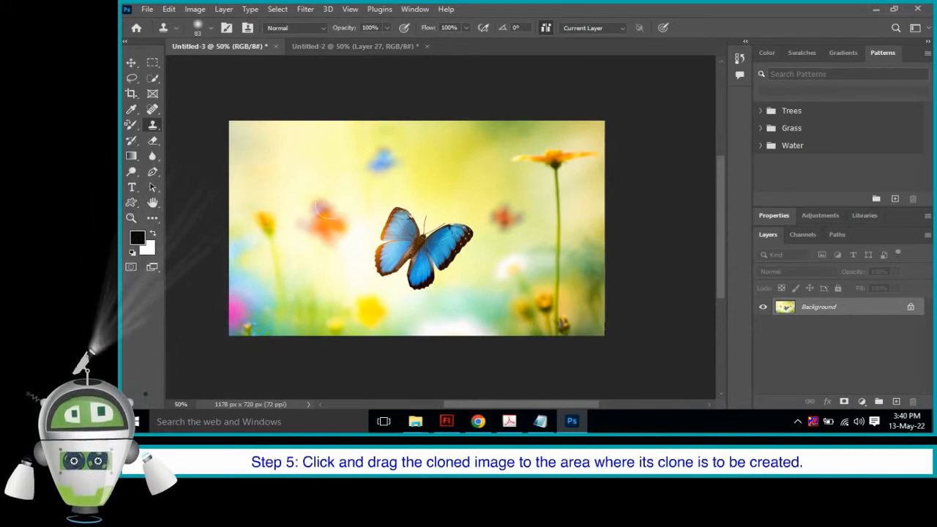
mouse_move(322, 219)
mouse_down()
mouse_move(278, 176)
mouse_move(314, 183)
mouse_move(271, 202)
mouse_move(292, 209)
mouse_up()
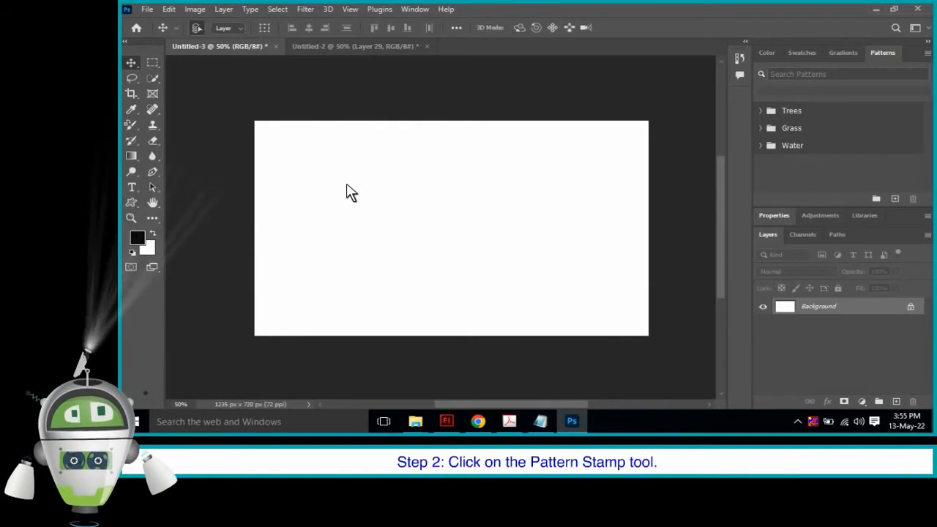
Paint the fourth Trees pattern onto the blank canvas using the Pattern Stamp tool with a 160 px brush
click(152, 123)
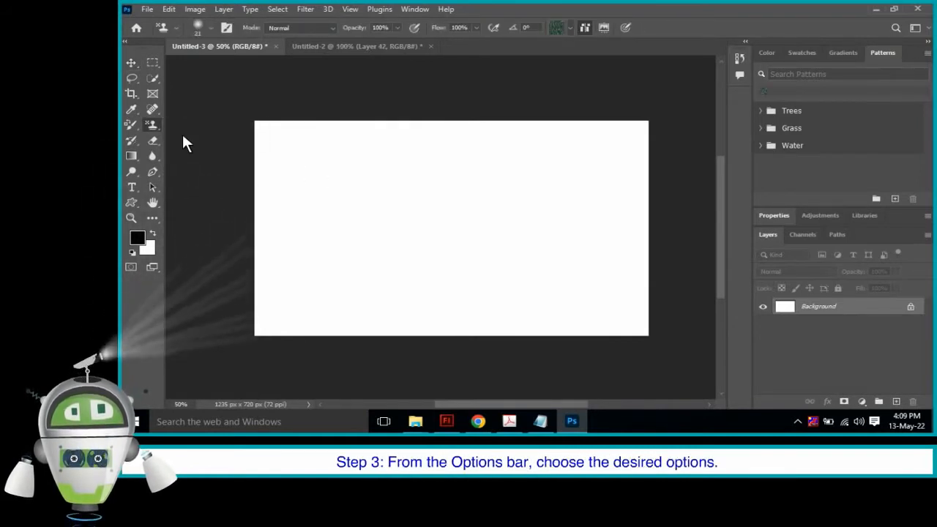
click(211, 28)
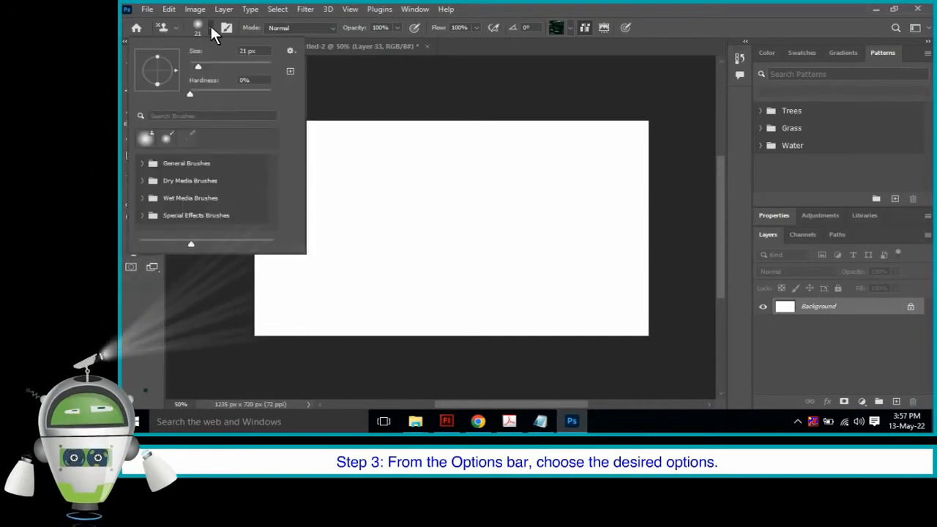
drag(199, 66, 242, 66)
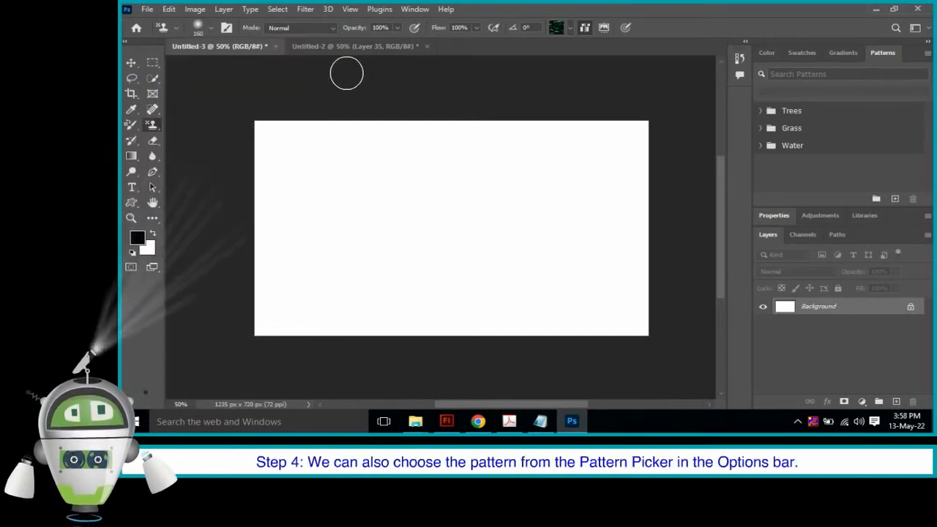
click(570, 27)
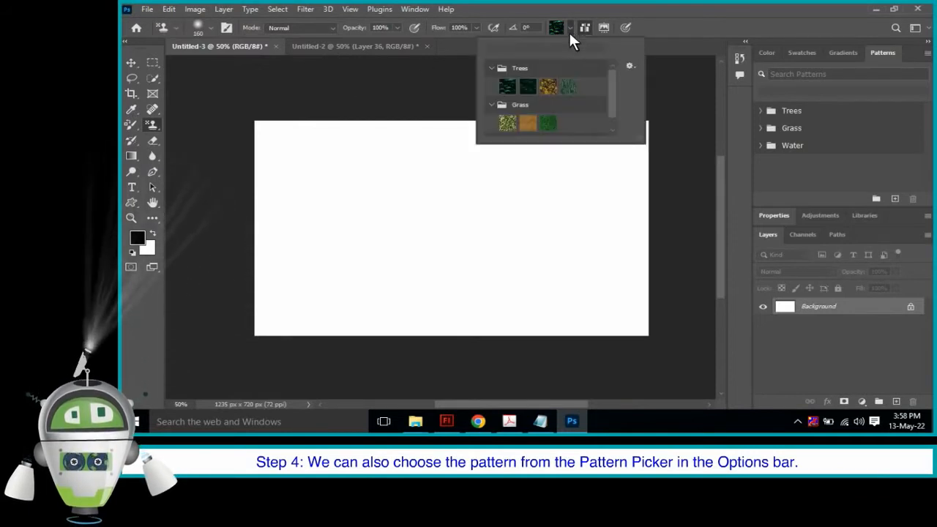
double_click(569, 87)
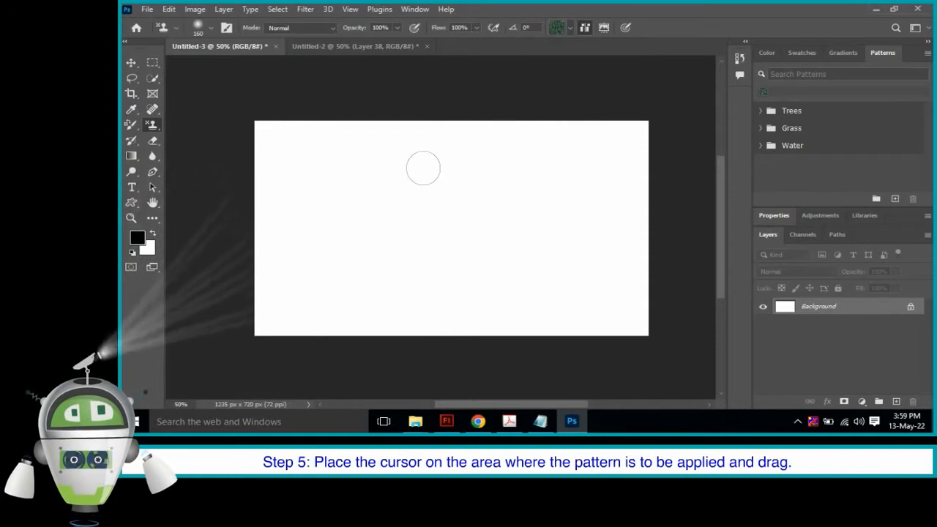
mouse_move(431, 215)
mouse_down()
mouse_move(437, 260)
mouse_move(449, 264)
mouse_move(457, 190)
mouse_move(514, 279)
mouse_move(534, 192)
mouse_move(570, 270)
mouse_move(588, 268)
mouse_move(609, 177)
mouse_move(645, 324)
mouse_up()
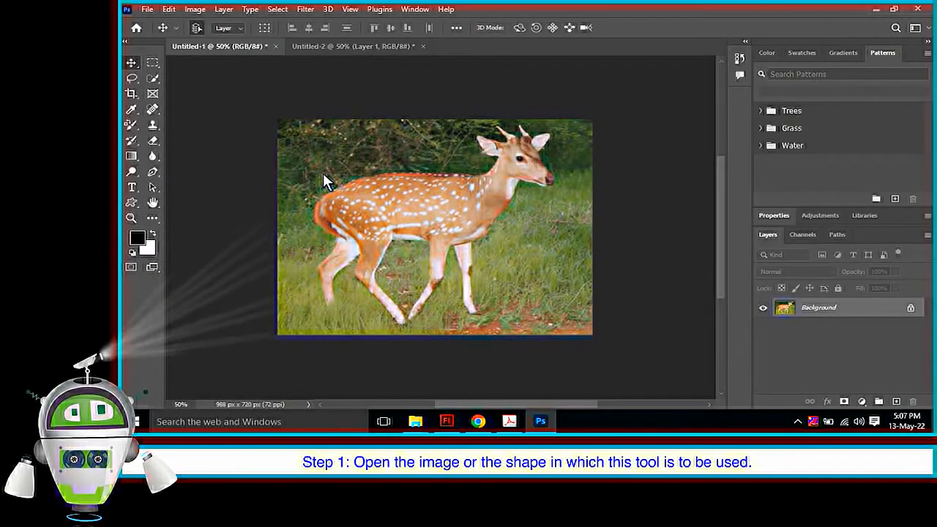
Set up the Blur tool for the deer image with a 259 px brush and the Darken blending mode
click(152, 155)
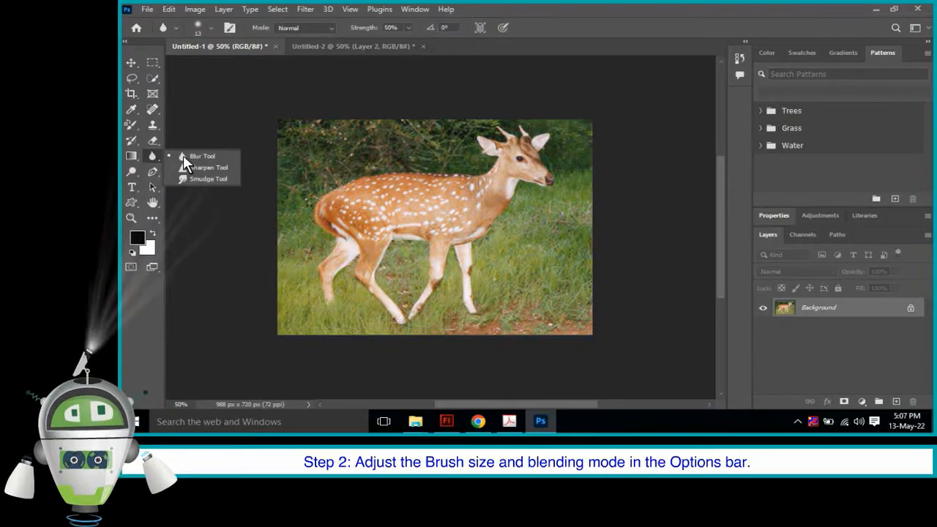
click(183, 155)
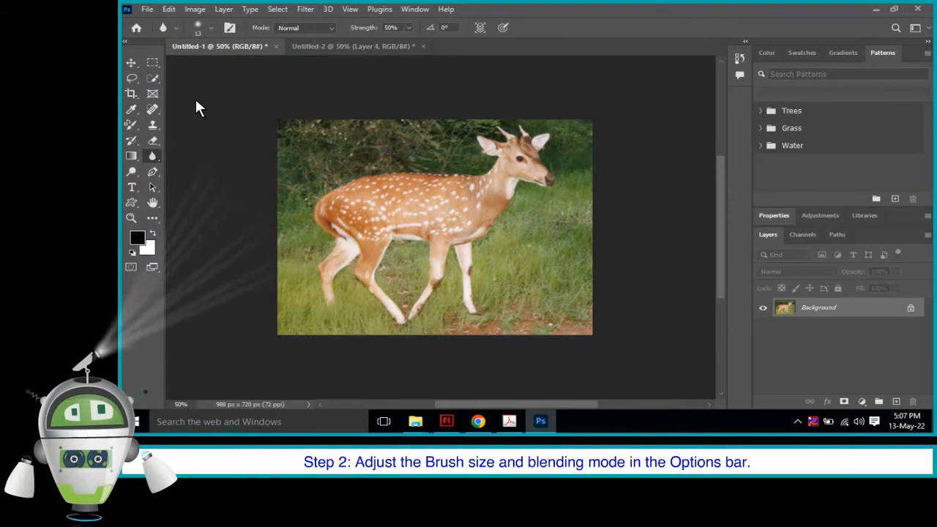
click(211, 27)
drag(194, 64, 253, 65)
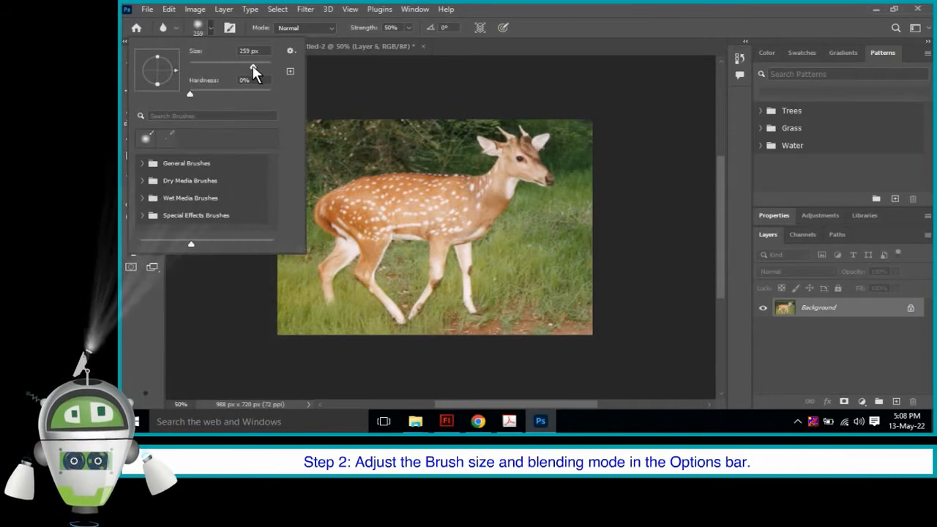
click(315, 28)
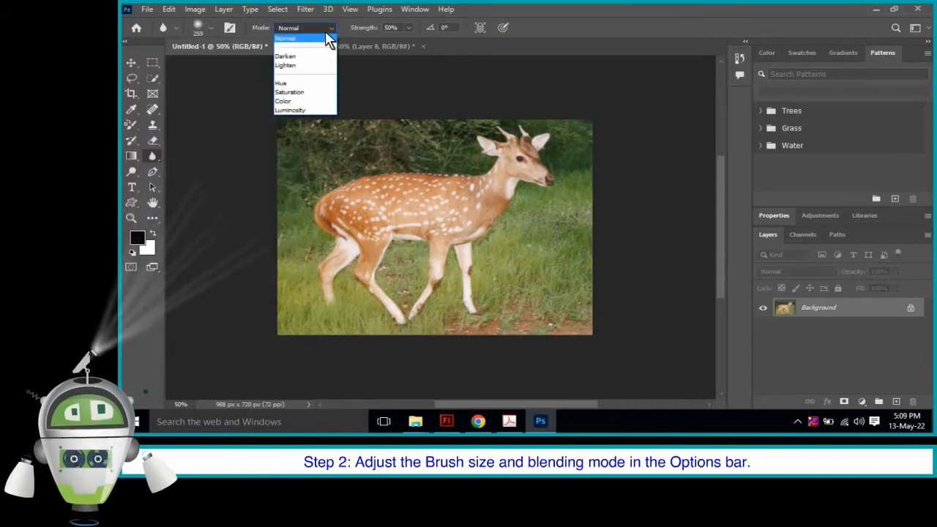
click(286, 63)
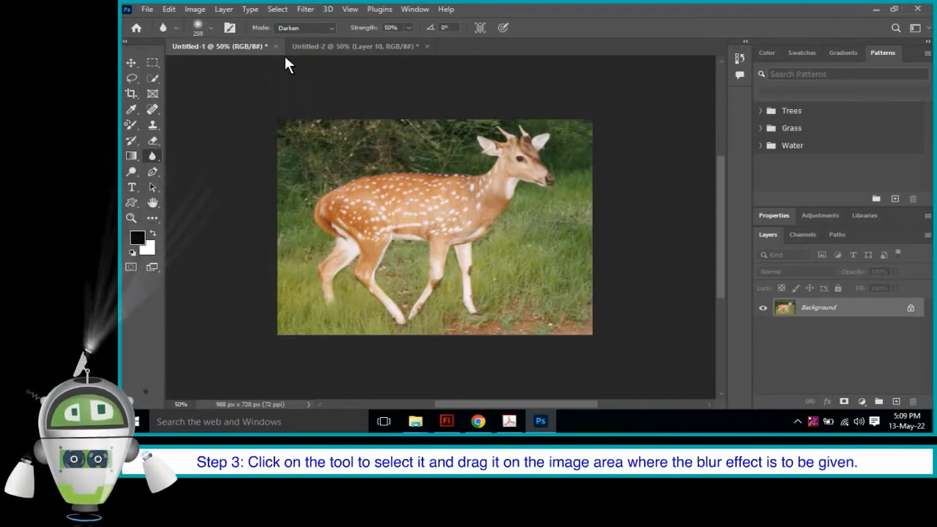
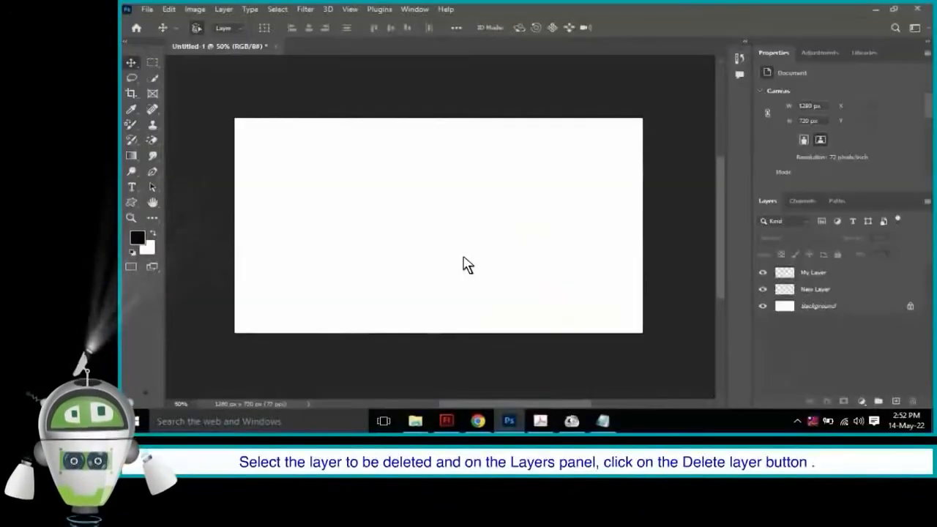
Delete the layers My Layer and New Layer from the document
click(812, 272)
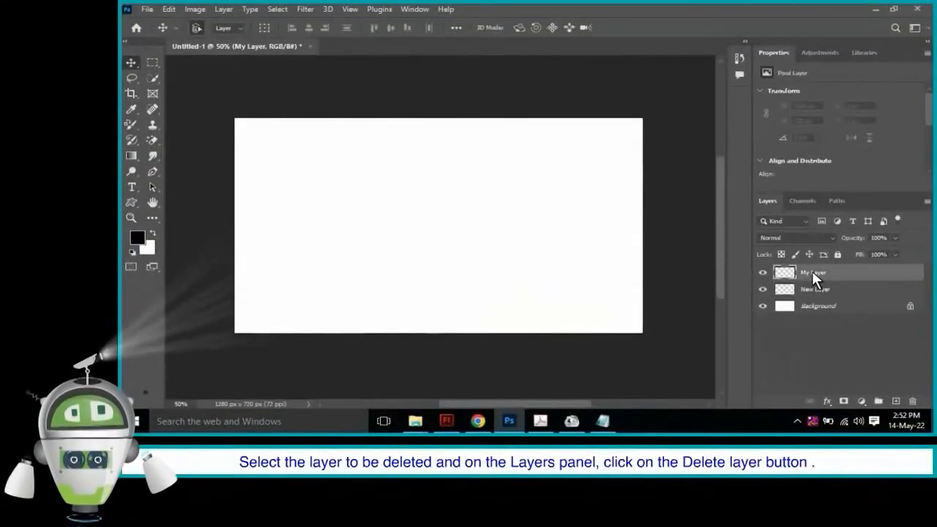
click(912, 401)
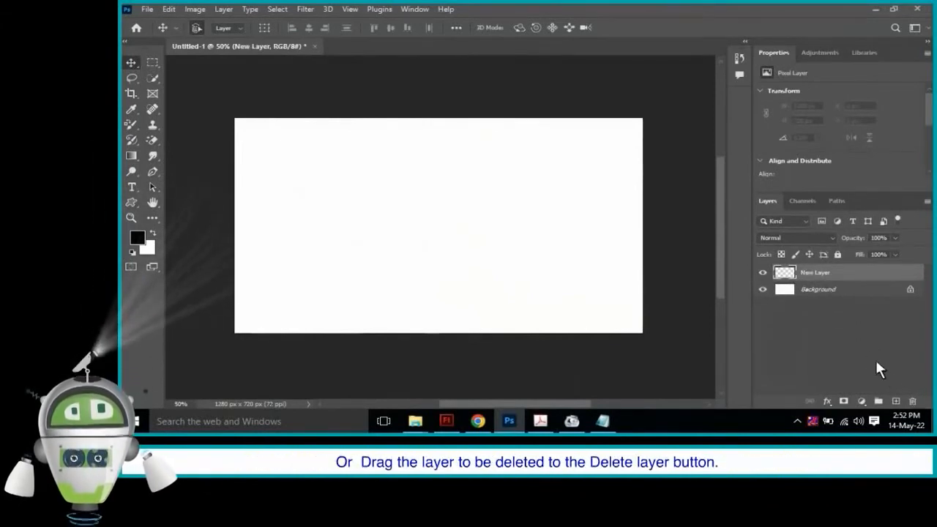
drag(792, 272, 913, 404)
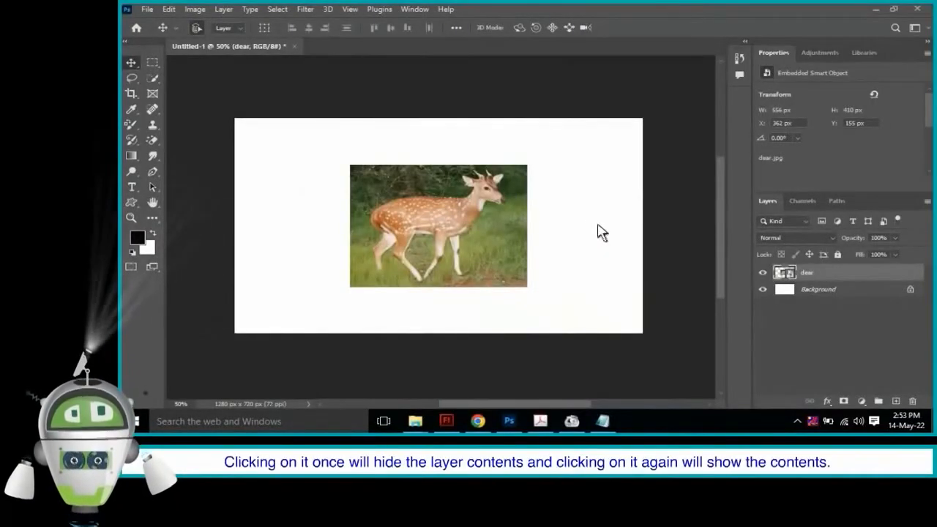
Hide and show the dear layer's contents, and move the dear layer above Layer 1
click(762, 273)
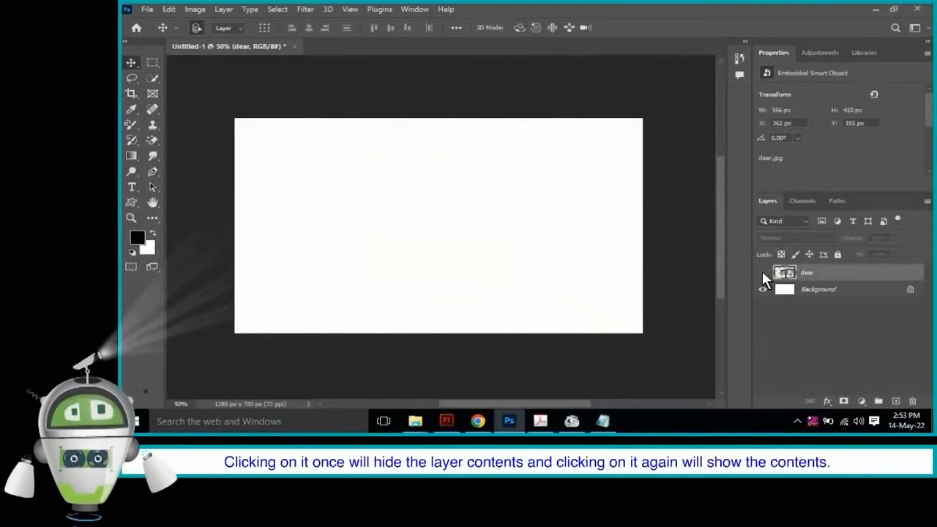
click(762, 272)
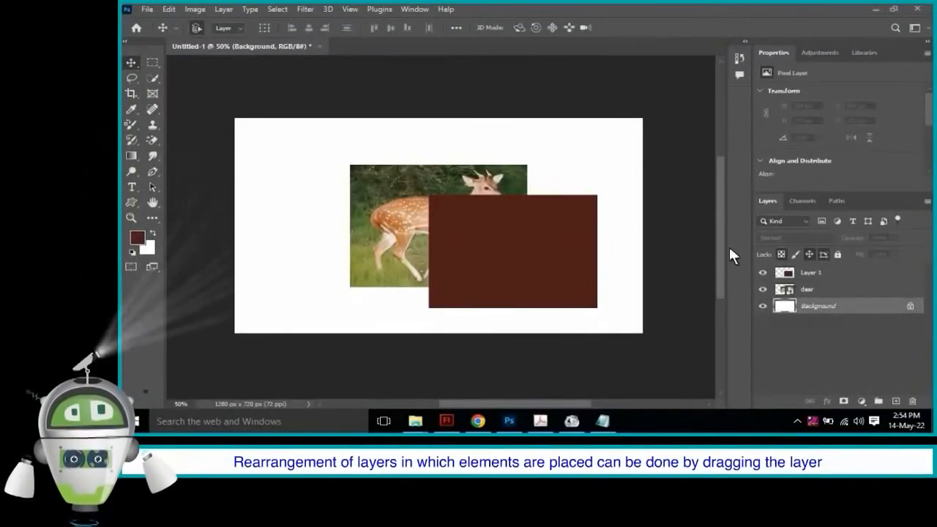
drag(801, 291, 803, 275)
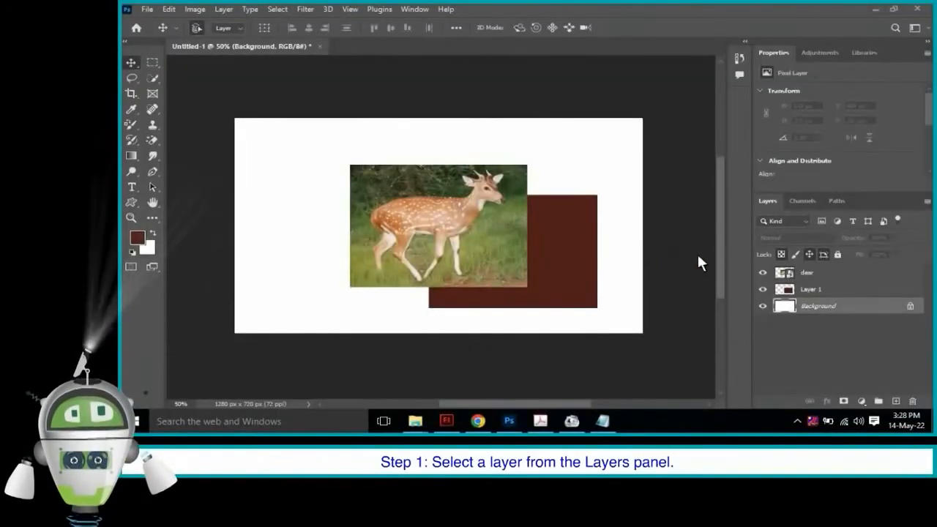
Add Inner Shadow and Drop Shadow layer styles to the dear layer
click(804, 272)
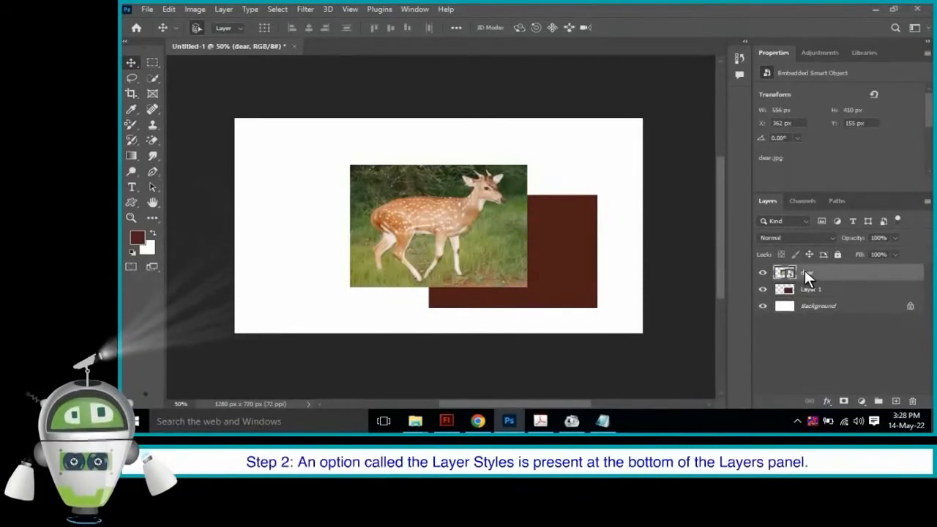
click(827, 401)
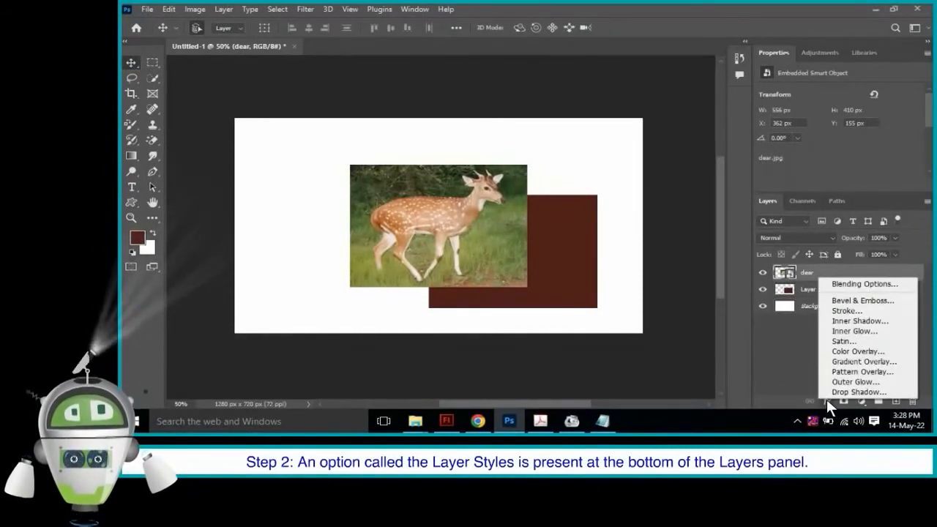
click(842, 322)
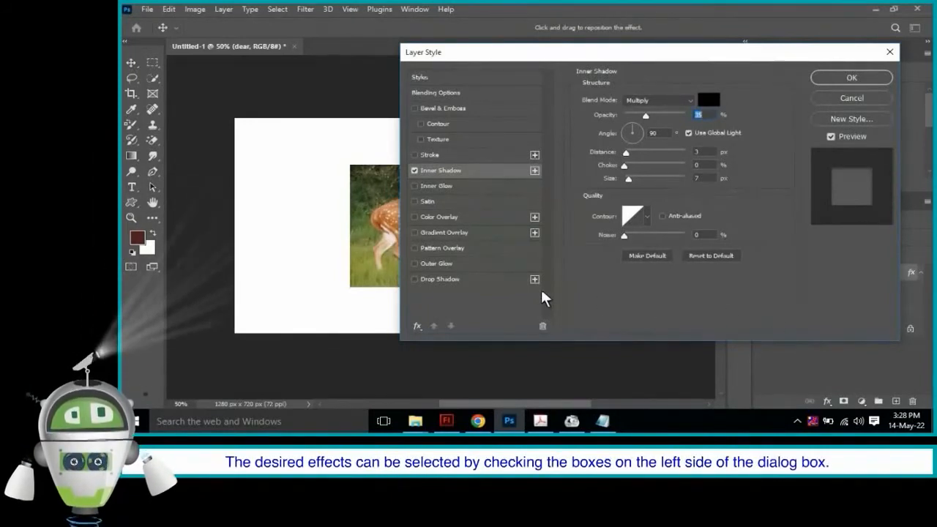
click(415, 280)
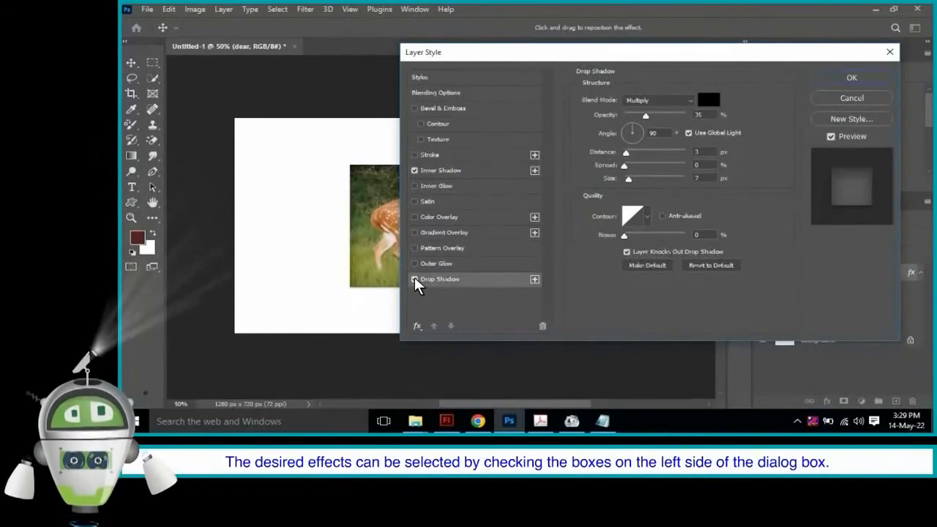
click(414, 281)
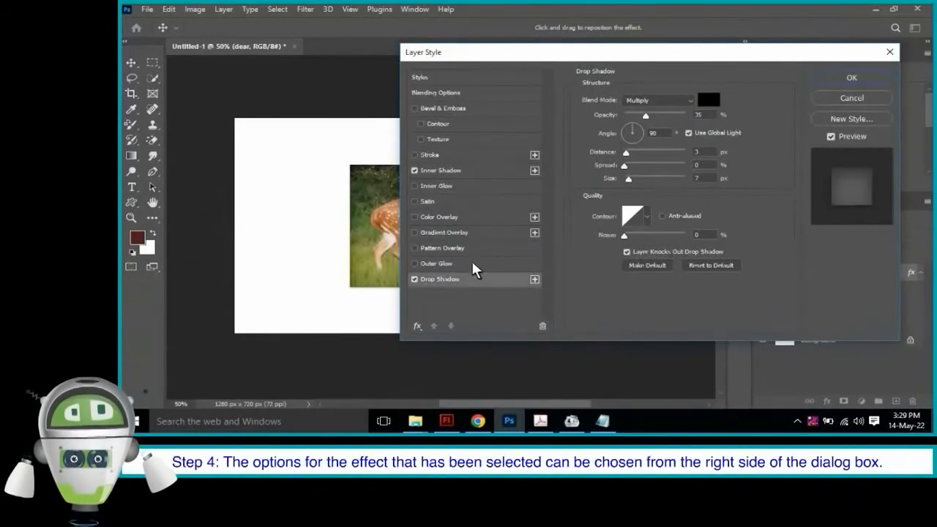
Give the drop shadow a peaked contour preset, a distance of 5 px and a spread of 6%, and apply the layer styles
click(646, 217)
click(614, 245)
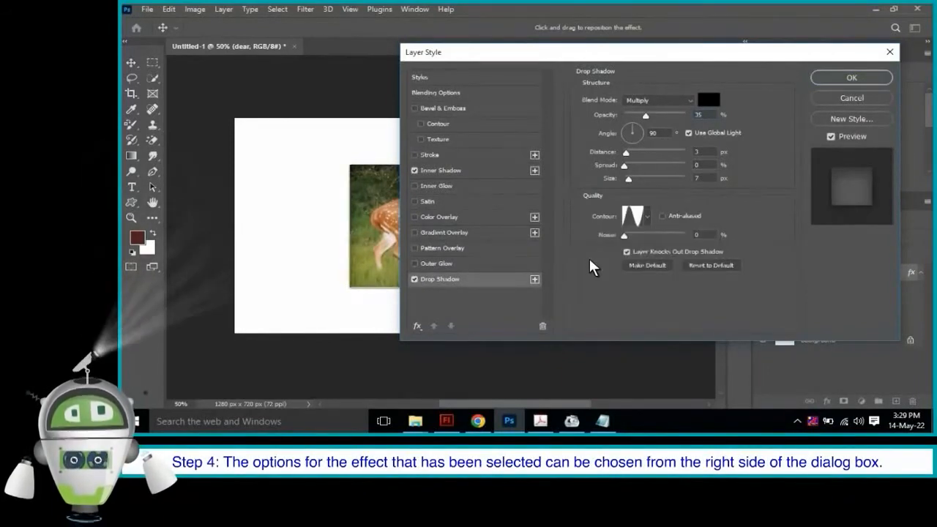
click(627, 167)
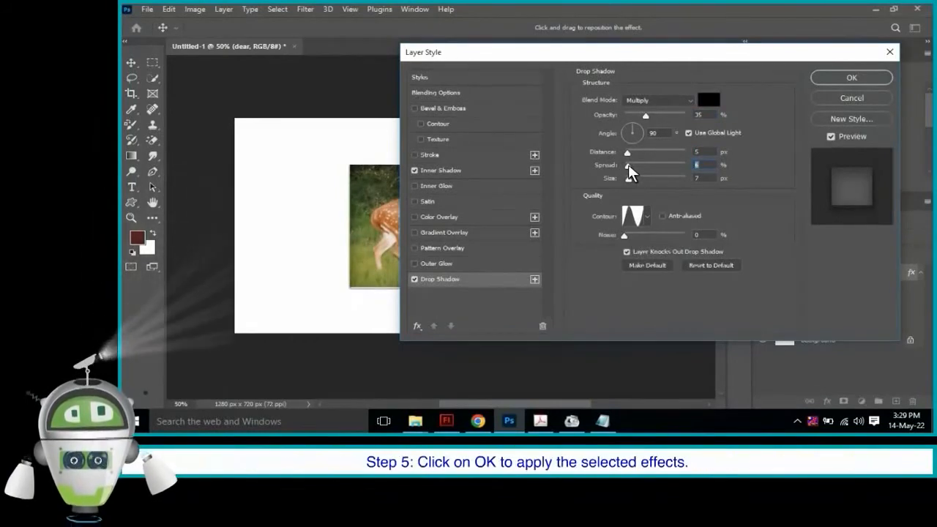
click(831, 78)
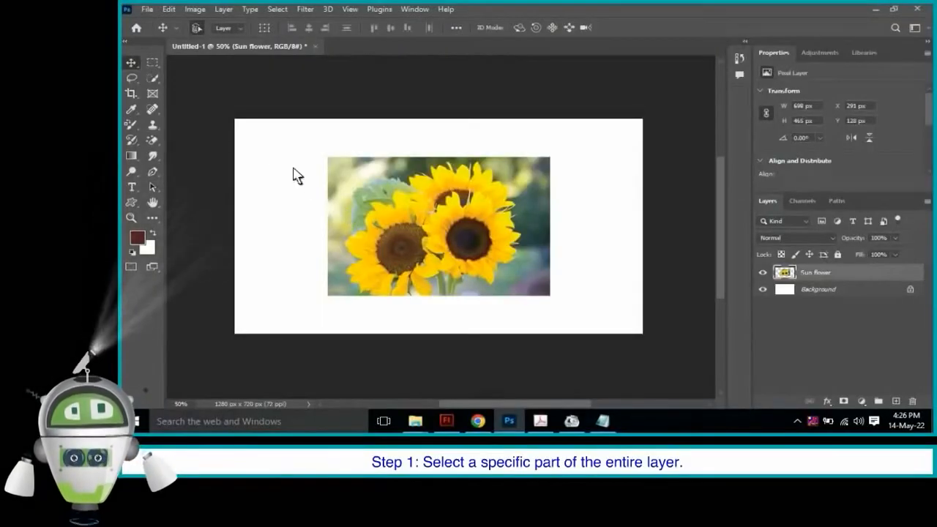
Marquee-select the right half of the sunflower picture, about 379 by 524 px, and apply Dust & Scratches with a 20-pixel radius and a raised threshold
click(152, 62)
drag(433, 149, 552, 304)
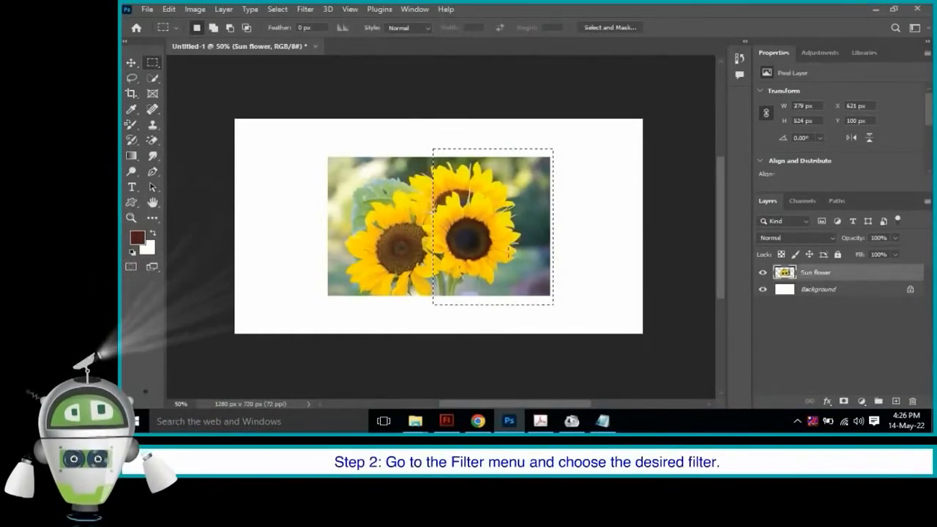
click(305, 9)
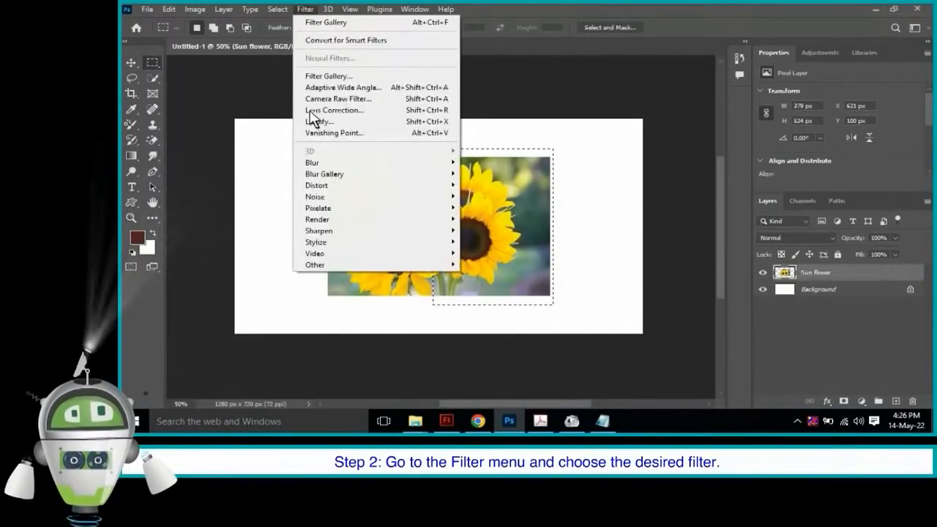
mouse_move(352, 201)
click(491, 218)
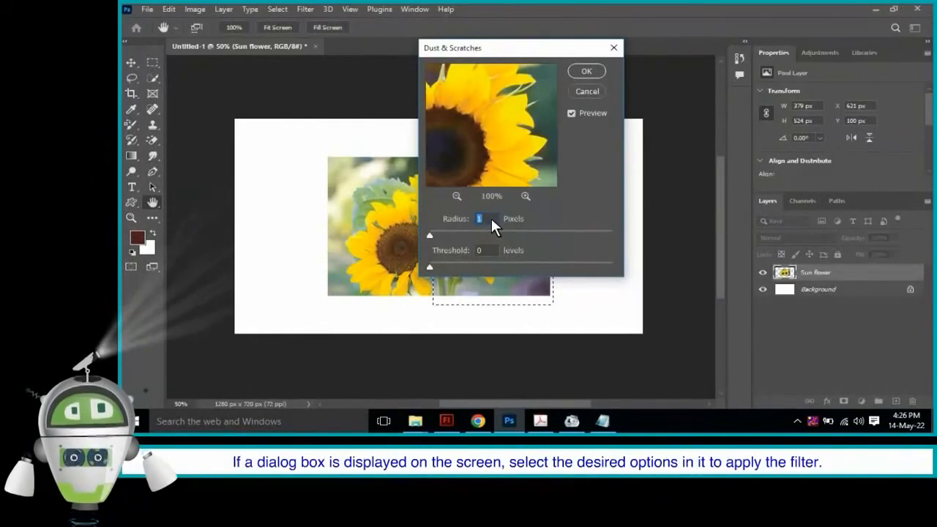
drag(442, 236, 449, 236)
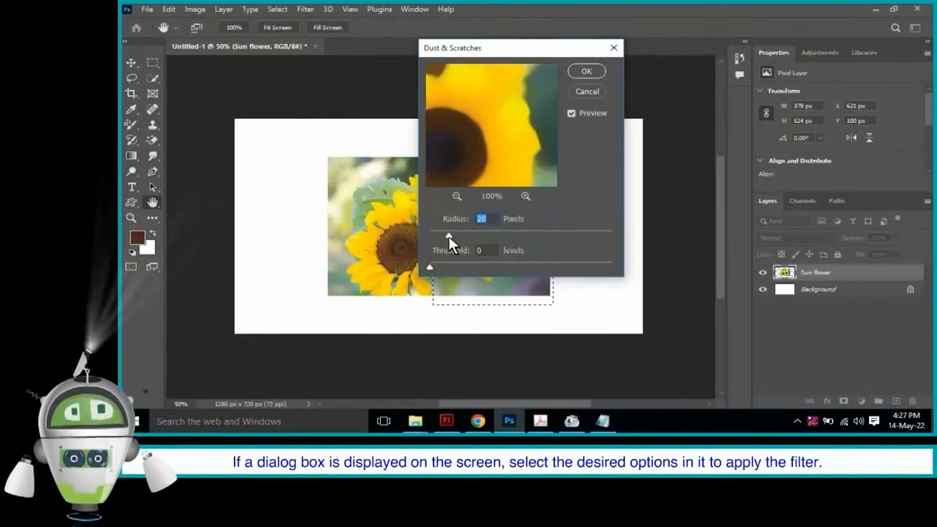
drag(429, 268, 454, 268)
click(587, 70)
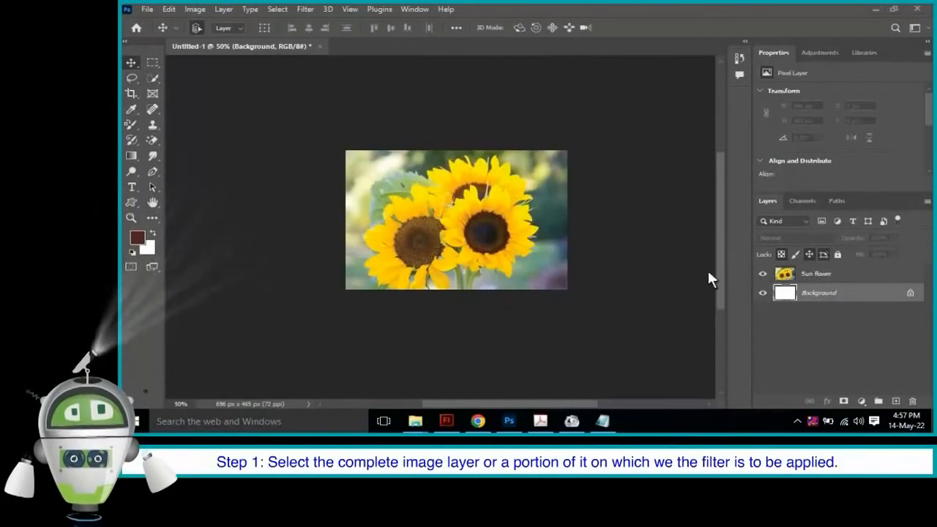
Open the Filter Gallery for the Sun flower layer and choose the Film Grain filter with grain 9 and intensity 5
click(786, 276)
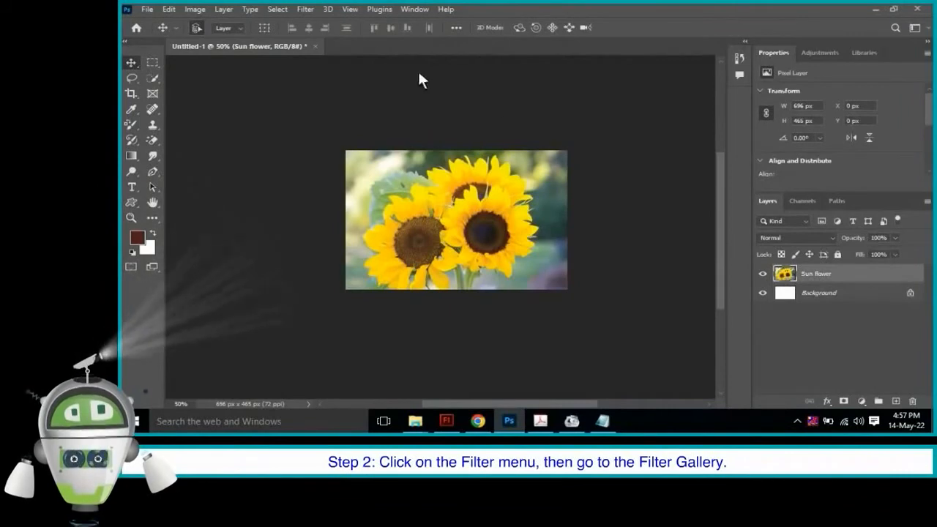
click(305, 8)
click(314, 76)
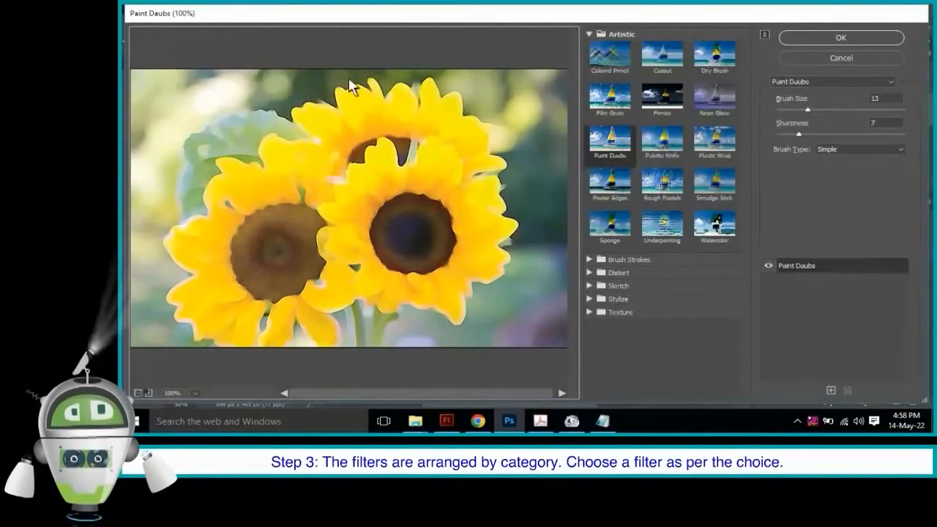
click(610, 97)
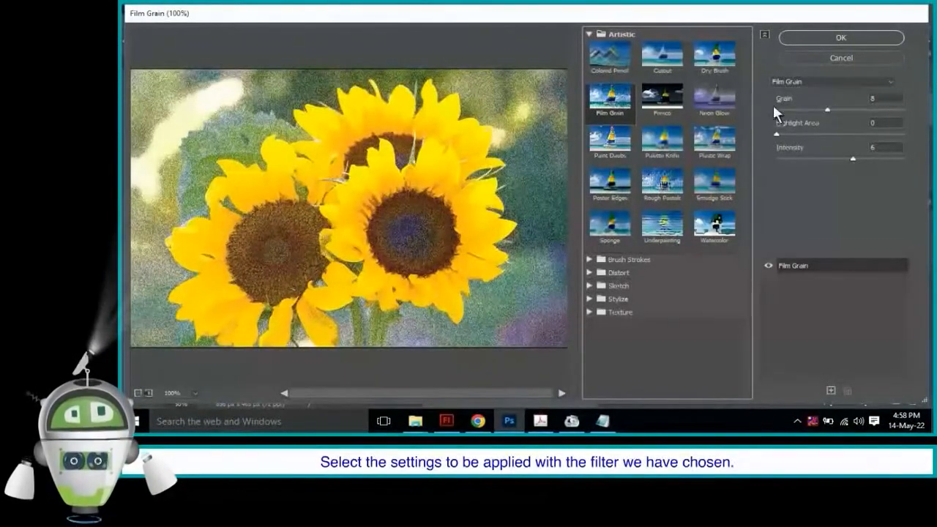
drag(827, 109, 838, 111)
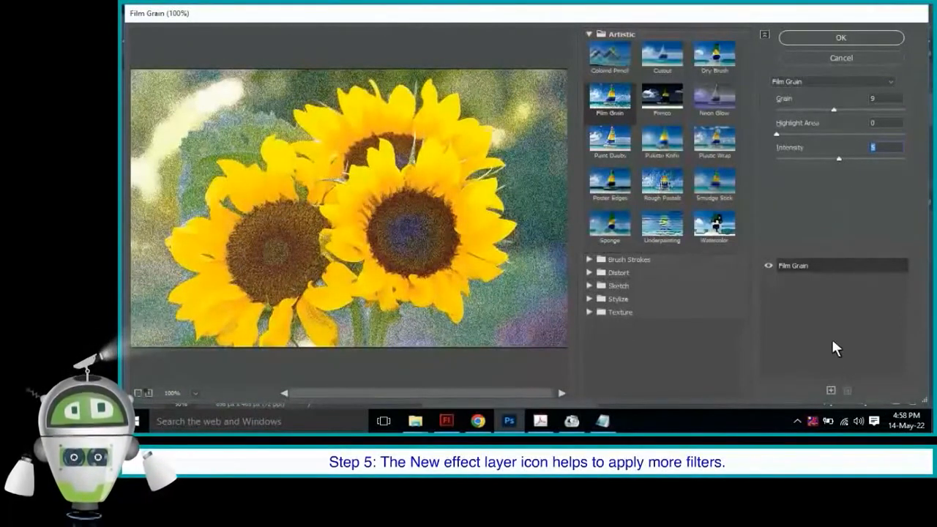
Add a second effect layer in the Filter Gallery and set it to the Glass distortion filter
click(831, 390)
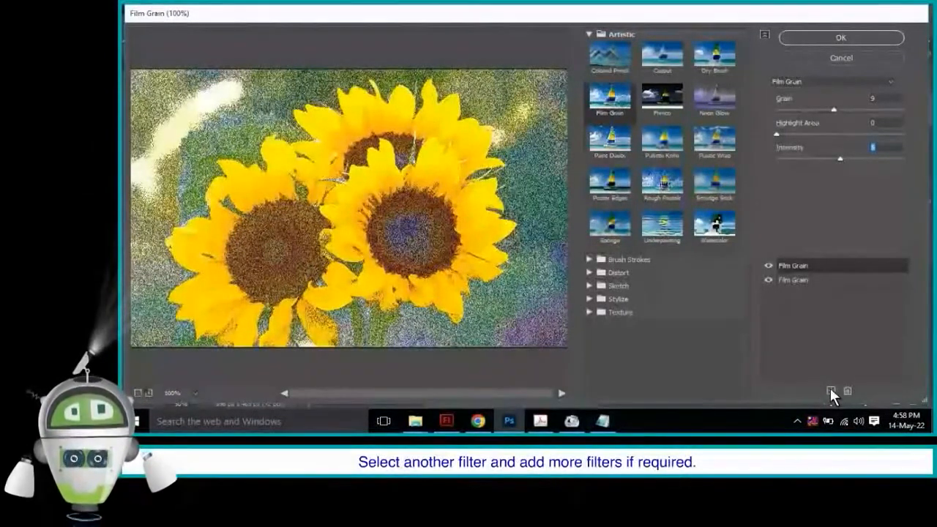
click(618, 272)
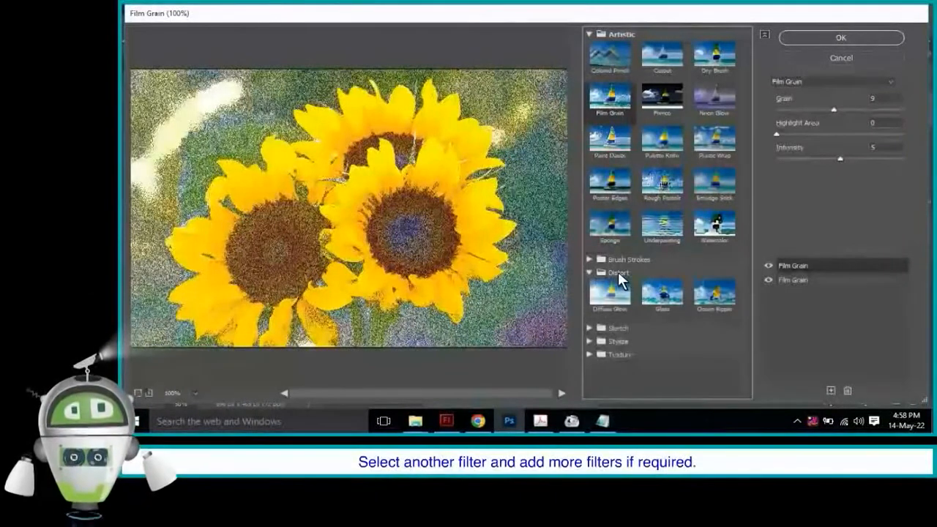
click(661, 296)
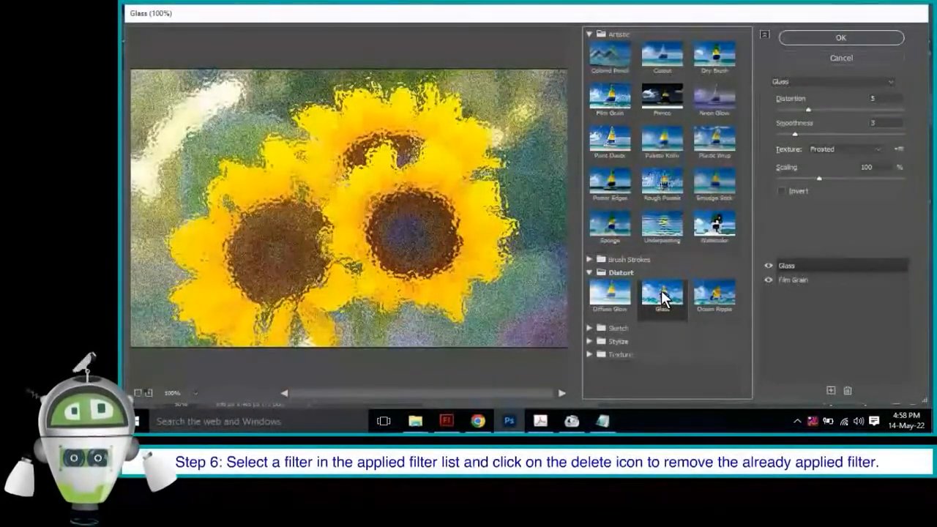
Delete the Film Grain effect from the applied filters and apply the remaining Glass filter to the Sun flower layer
click(792, 280)
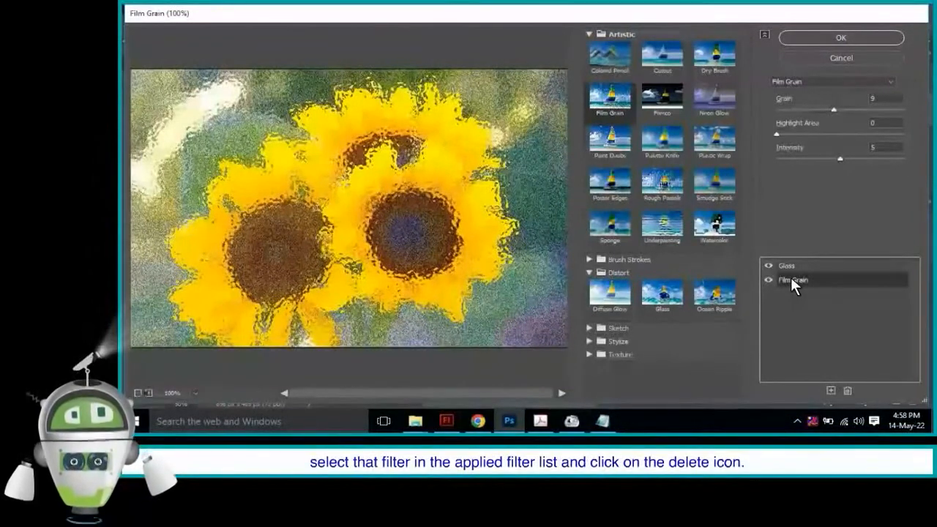
click(847, 391)
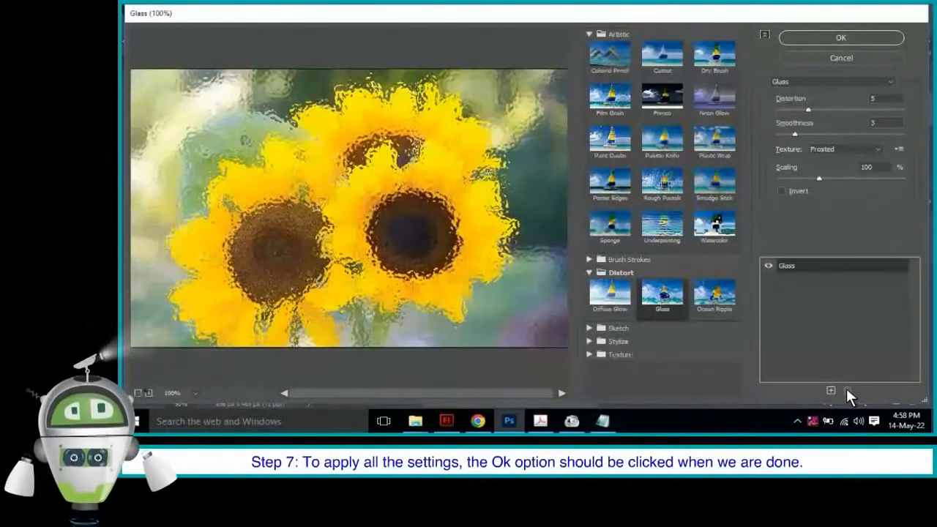
click(840, 36)
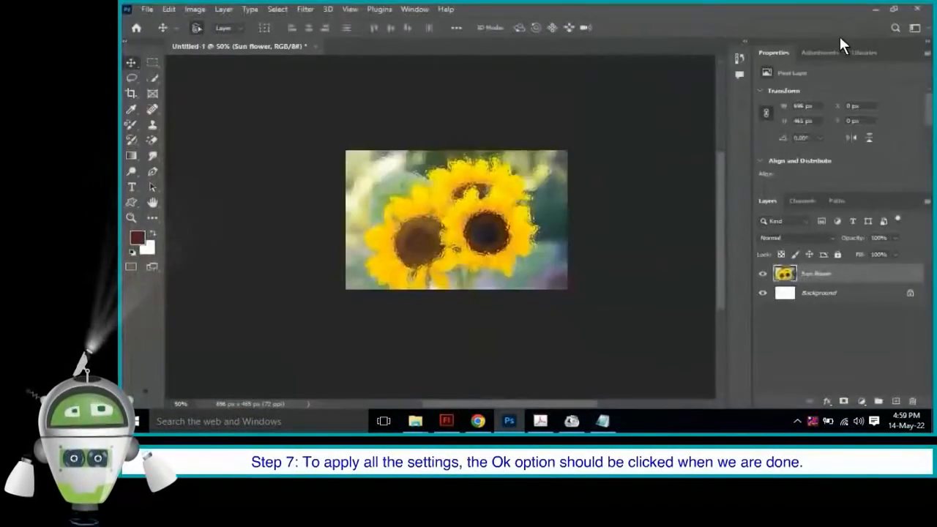